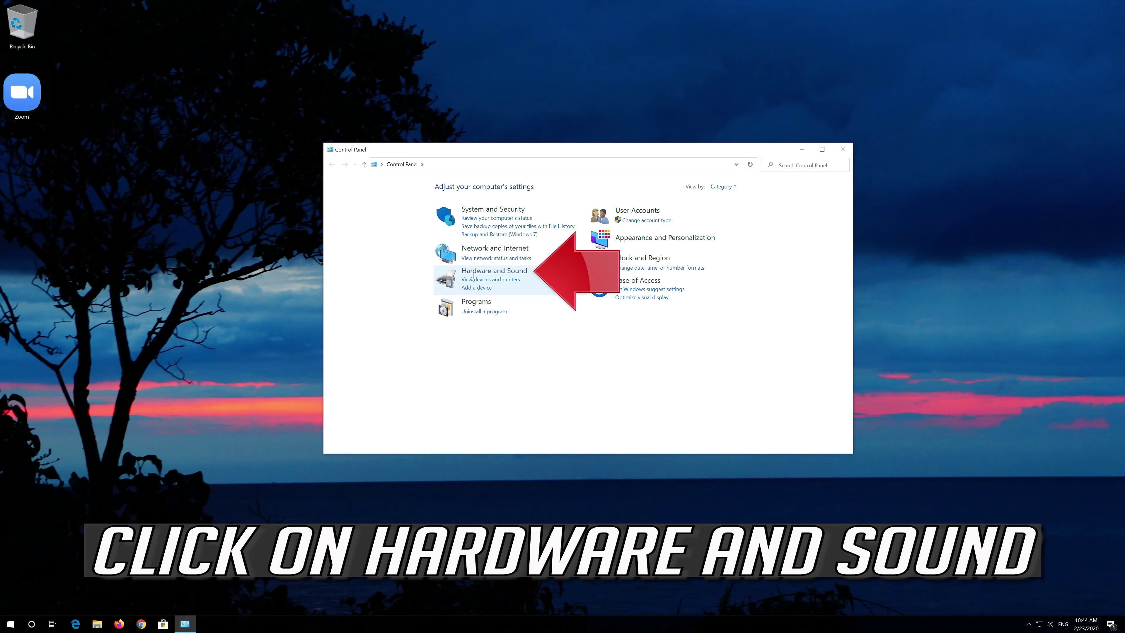
Open the Sound settings from the Hardware and Sound category and select the Microphone among the recording devices.
{"action": "left_click", "coordinate": [504, 274]}
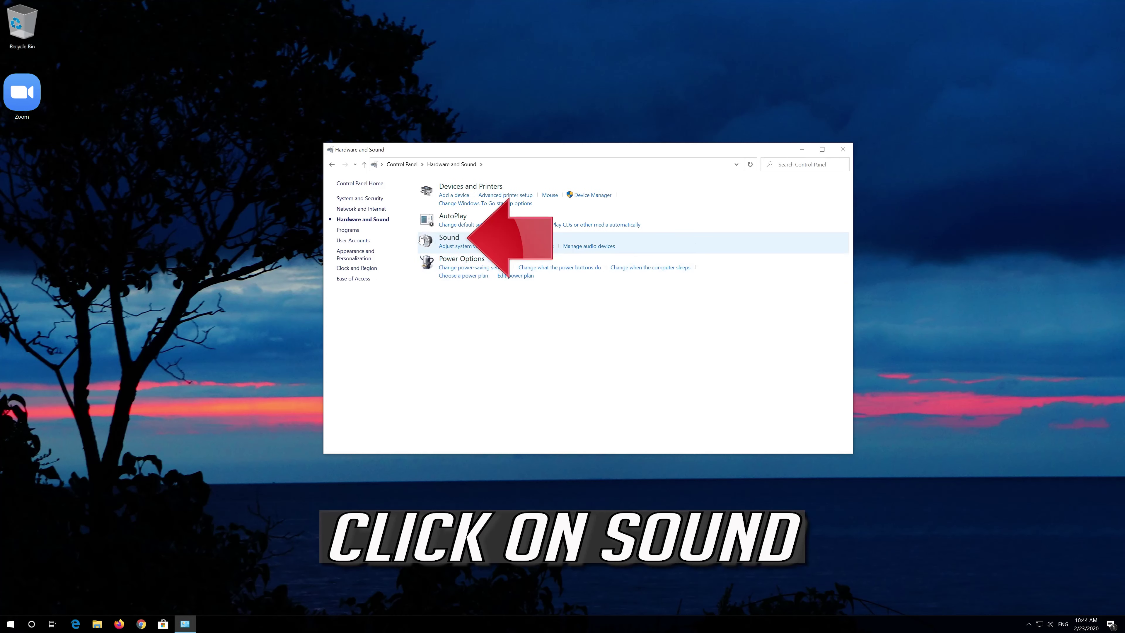
{"action": "left_click", "coordinate": [448, 238]}
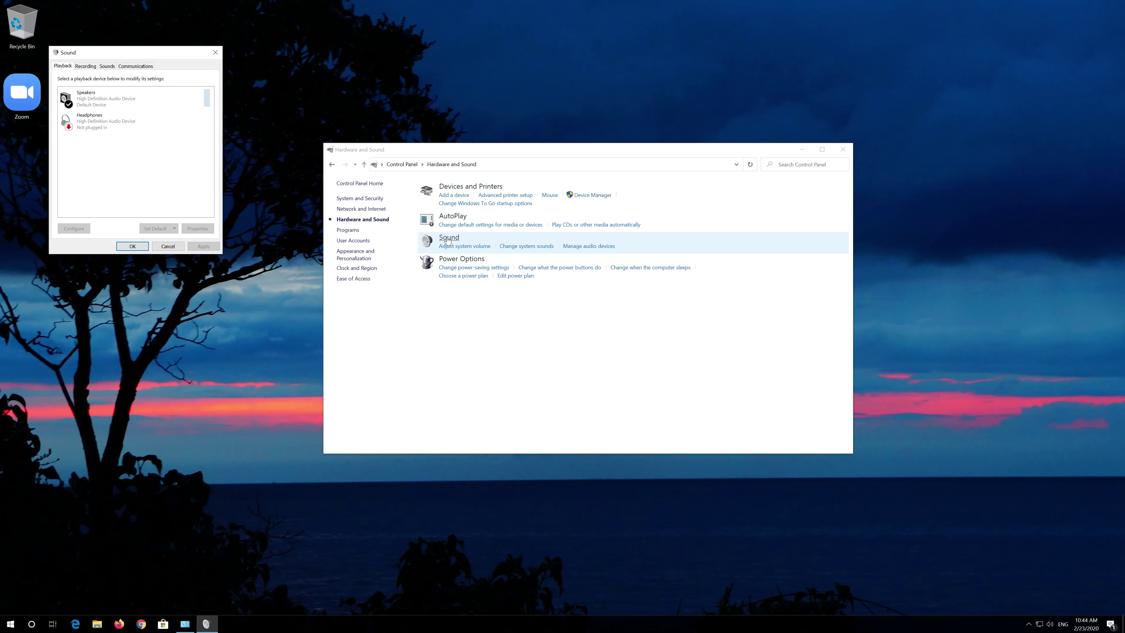
{"action": "left_click_drag", "start_coordinate": [126, 54], "coordinate": [515, 167]}
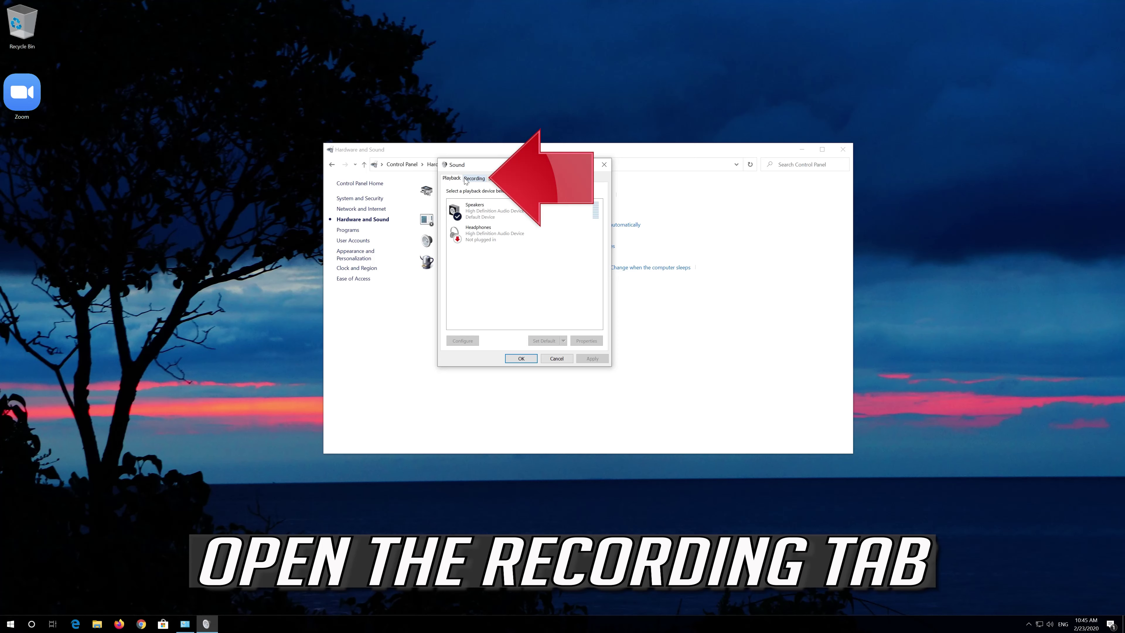
{"action": "left_click", "coordinate": [477, 178]}
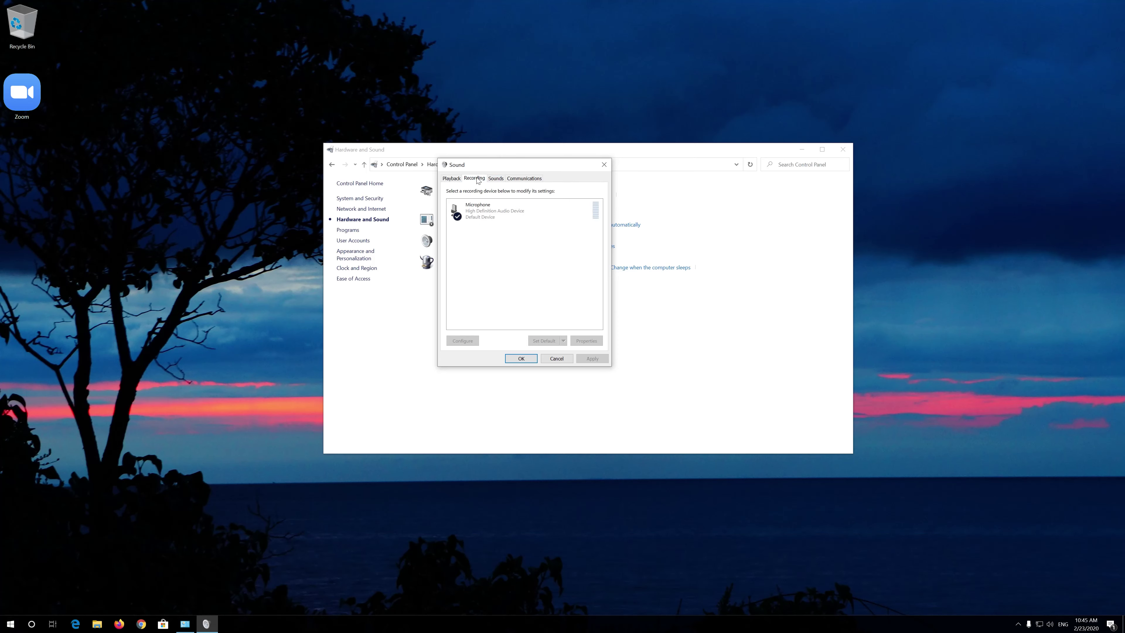
{"action": "left_click", "coordinate": [479, 210]}
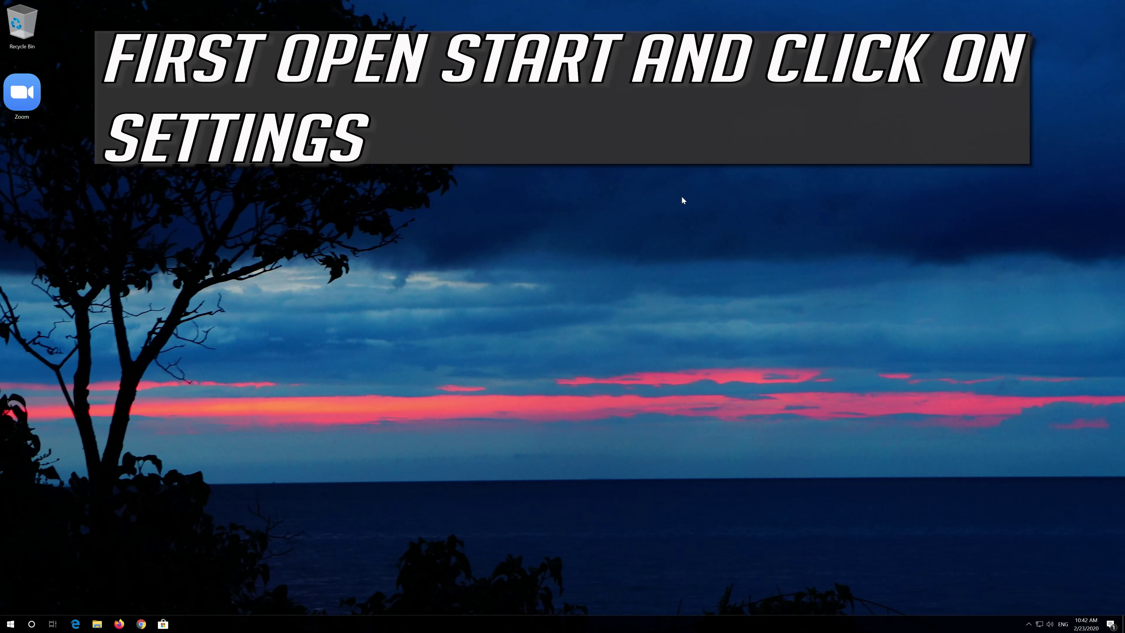
Open the Windows privacy settings for the microphone.
{"action": "left_click", "coordinate": [10, 624]}
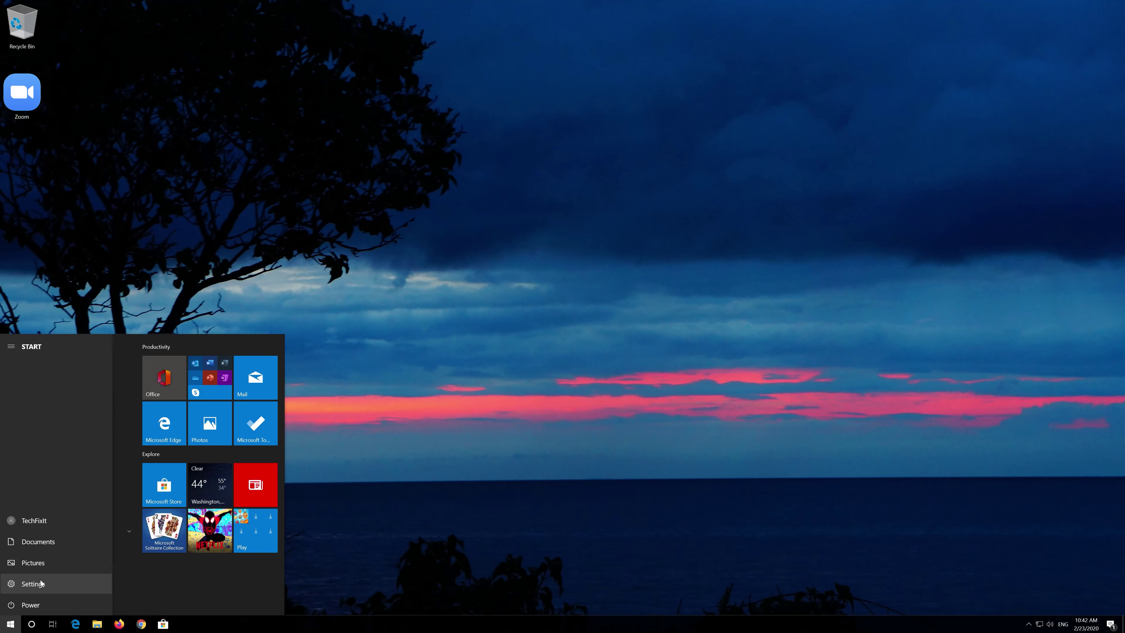
{"action": "left_click", "coordinate": [40, 583]}
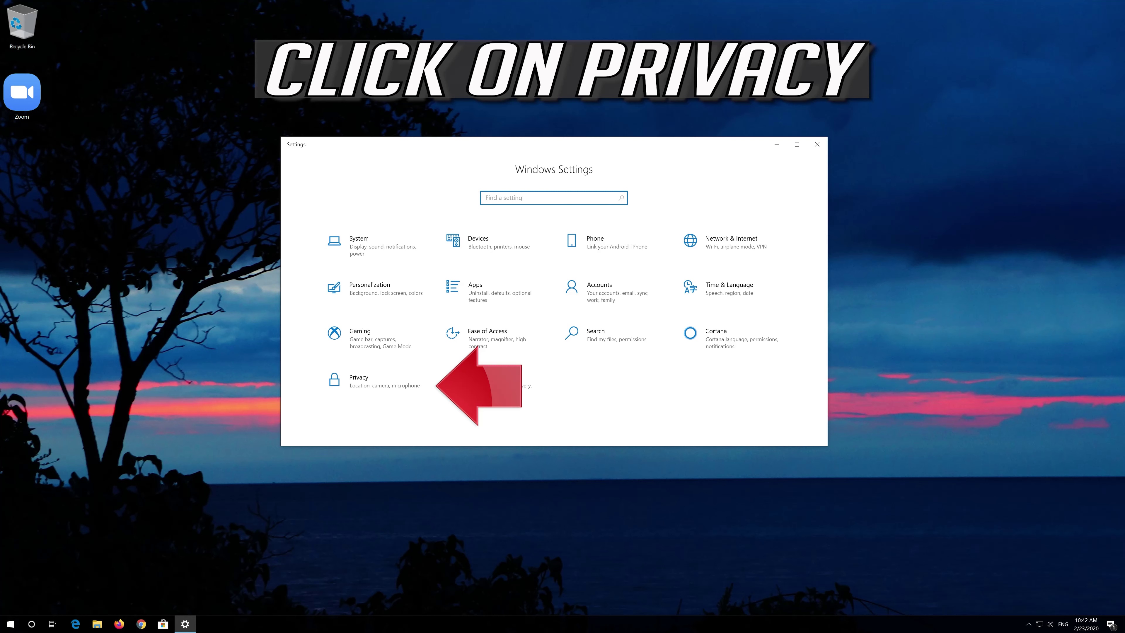
{"action": "left_click", "coordinate": [370, 386]}
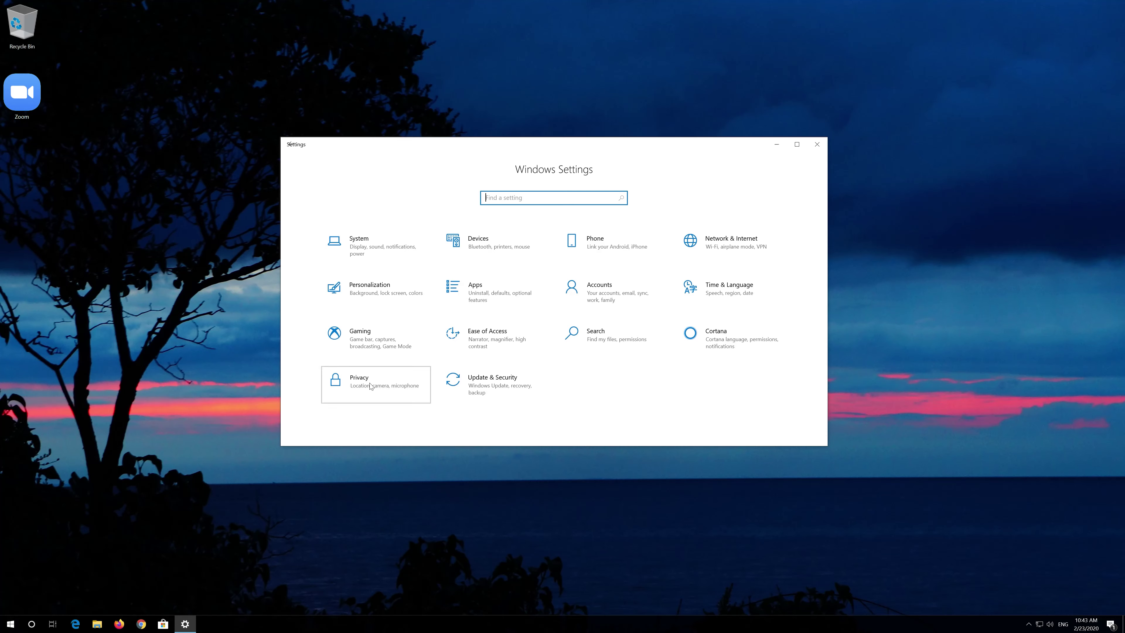
{"action": "scroll", "coordinate": [369, 383], "scroll_direction": "down", "scroll_amount": 1}
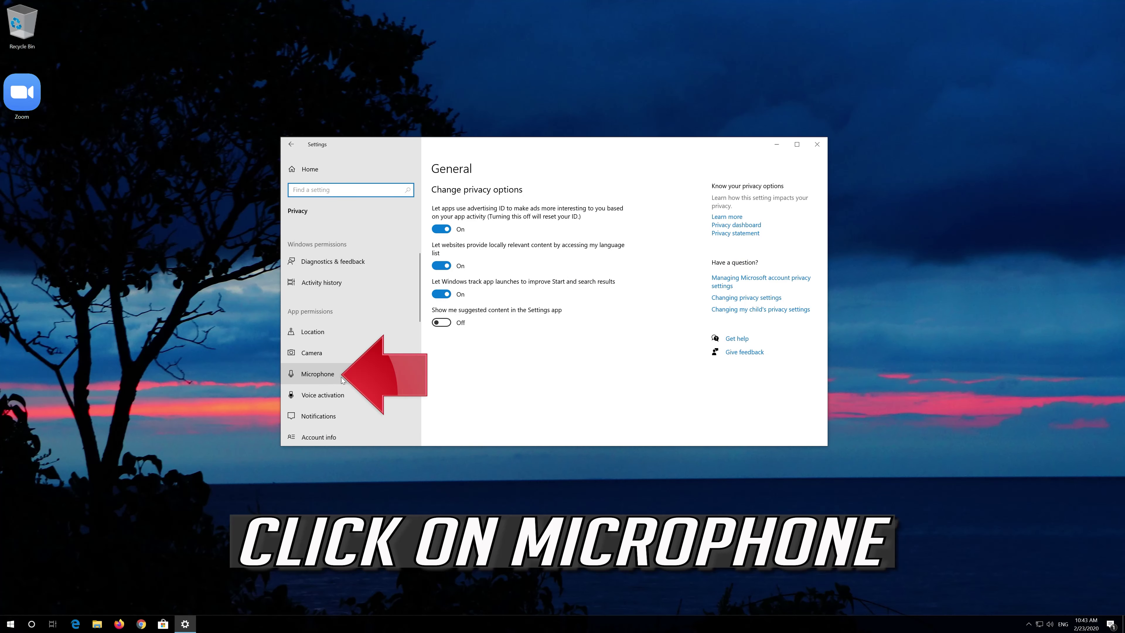
{"action": "left_click", "coordinate": [310, 378]}
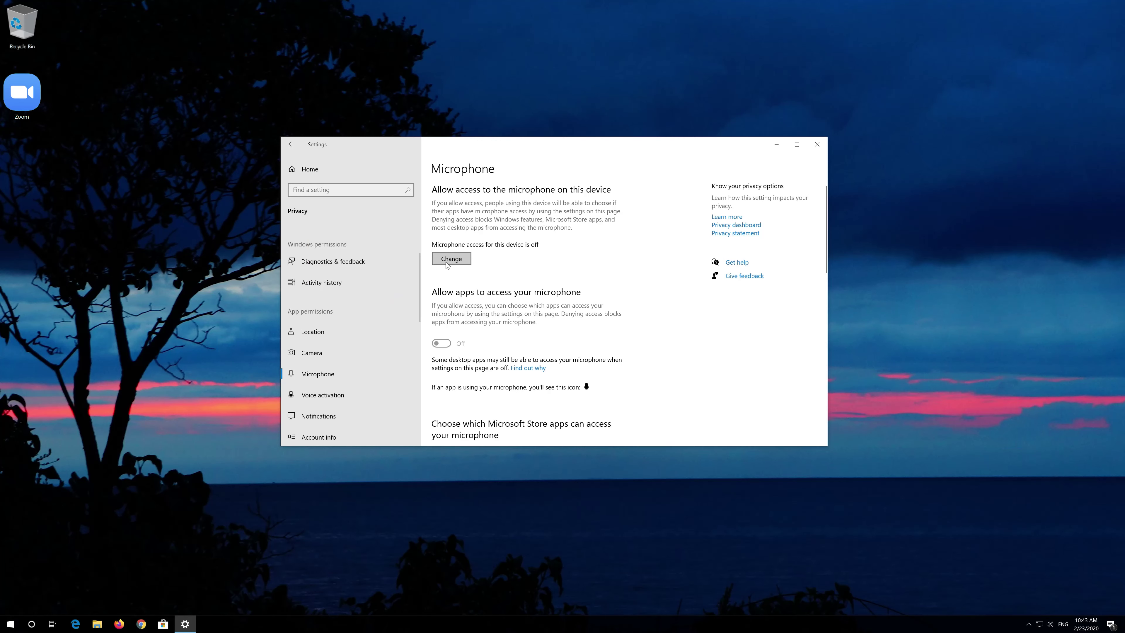
Turn on microphone access for this device and allow apps to access the microphone.
{"action": "left_click", "coordinate": [446, 262]}
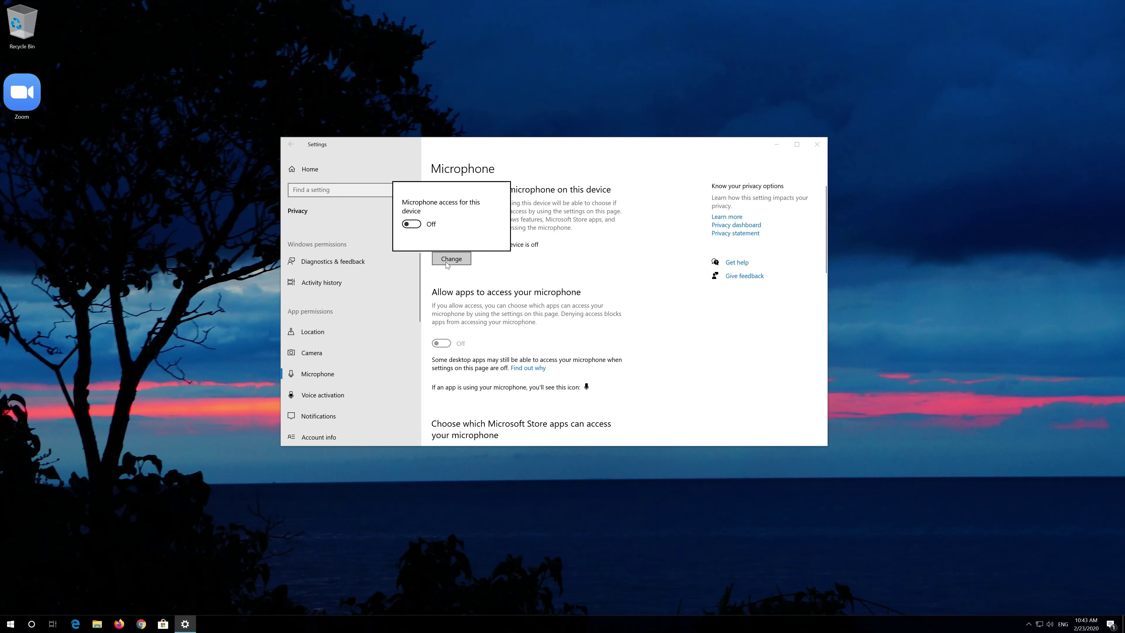
{"action": "left_click", "coordinate": [412, 224]}
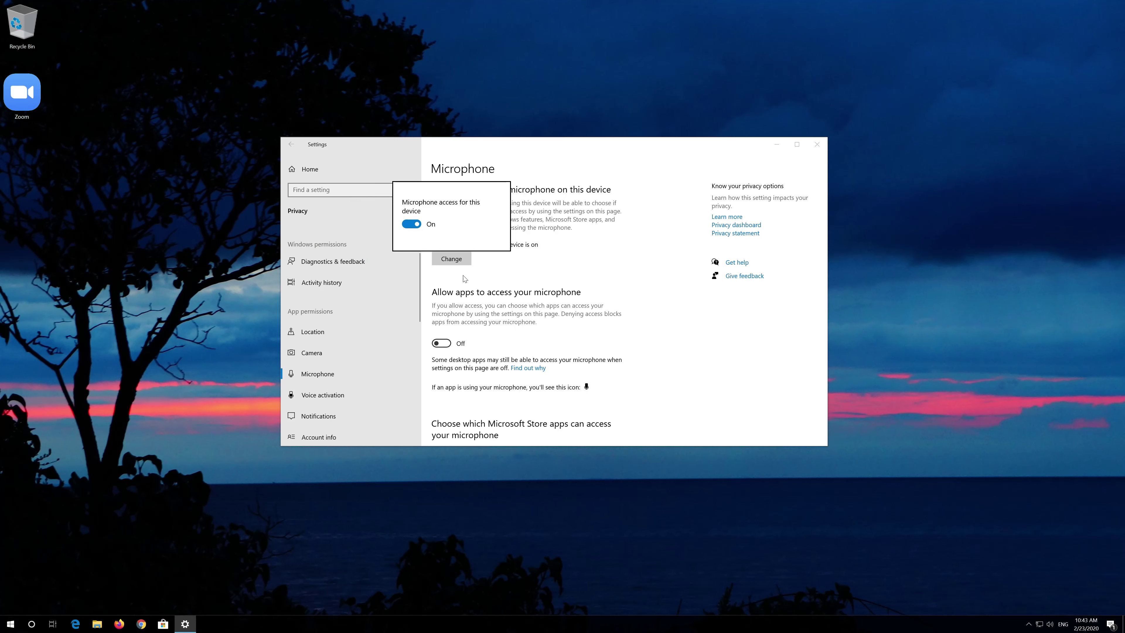
{"action": "left_click", "coordinate": [491, 293]}
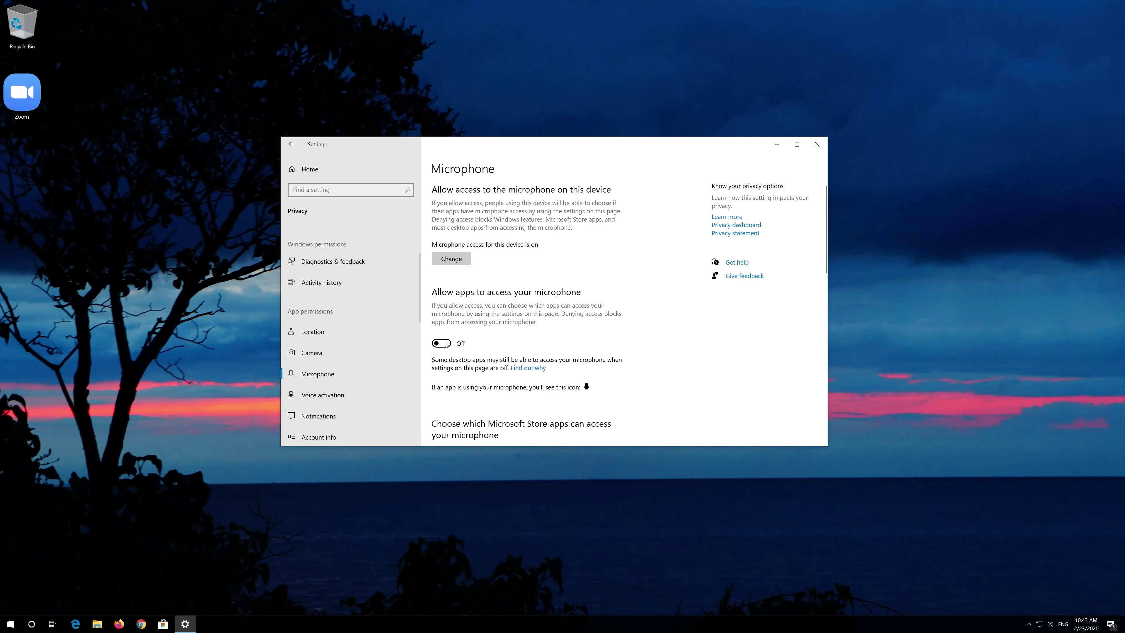
{"action": "left_click", "coordinate": [445, 344]}
Allow Skype and Voice Recorder to access the microphone in the list of Microsoft Store apps.
{"action": "scroll", "coordinate": [532, 313], "scroll_direction": "down", "scroll_amount": 3}
{"action": "scroll", "coordinate": [532, 314], "scroll_direction": "down", "scroll_amount": 2}
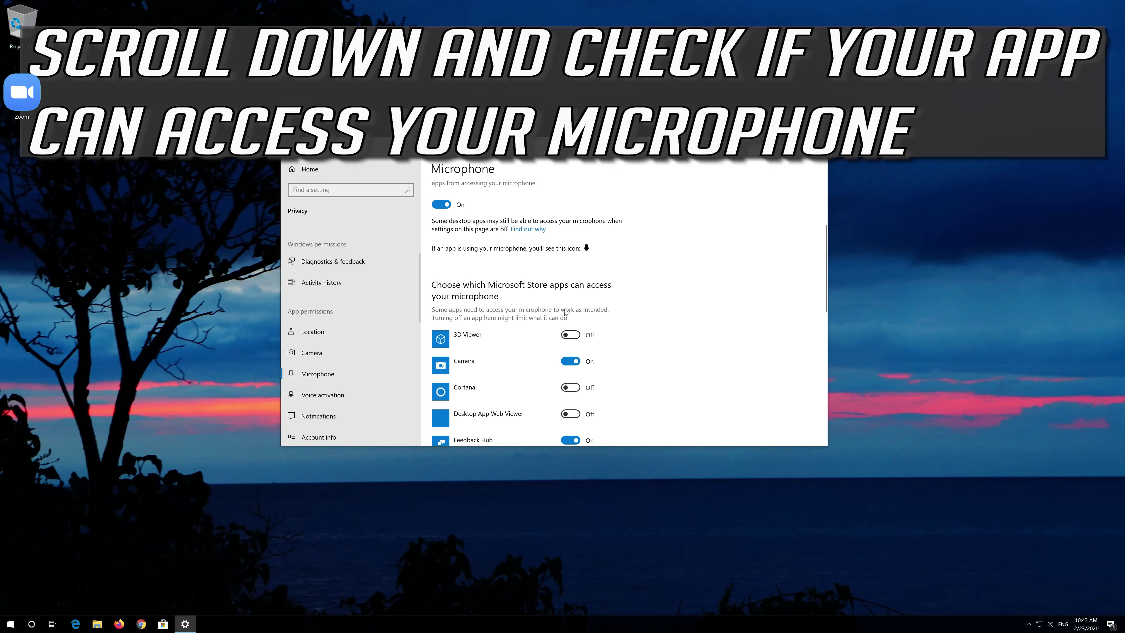
{"action": "scroll", "coordinate": [537, 327], "scroll_direction": "down", "scroll_amount": 5}
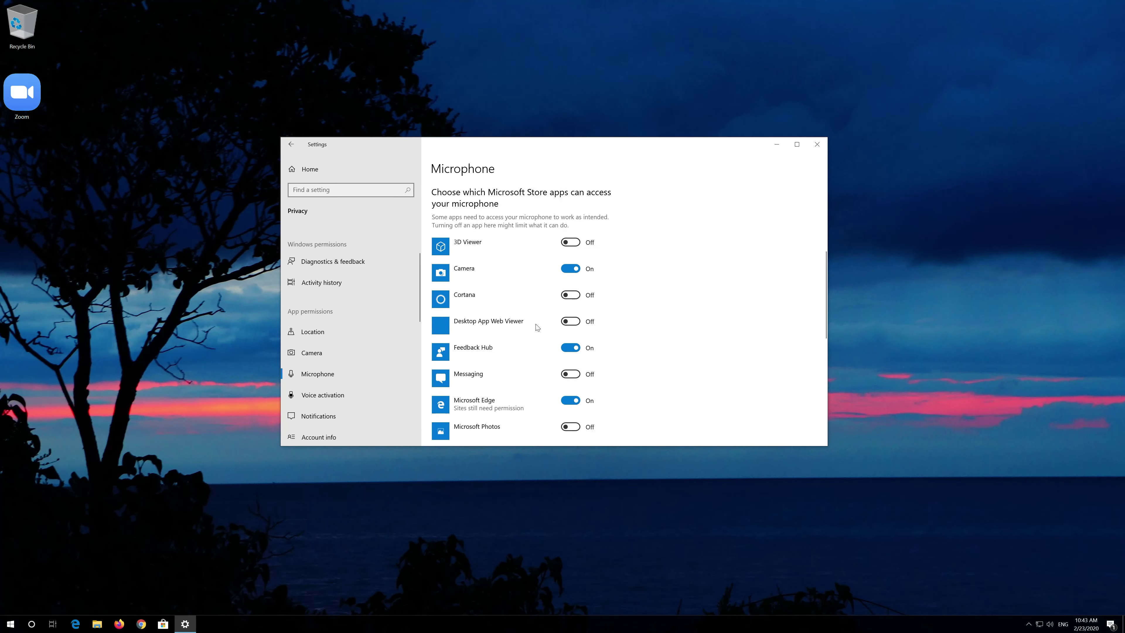
{"action": "scroll", "coordinate": [514, 286], "scroll_direction": "down", "scroll_amount": 3}
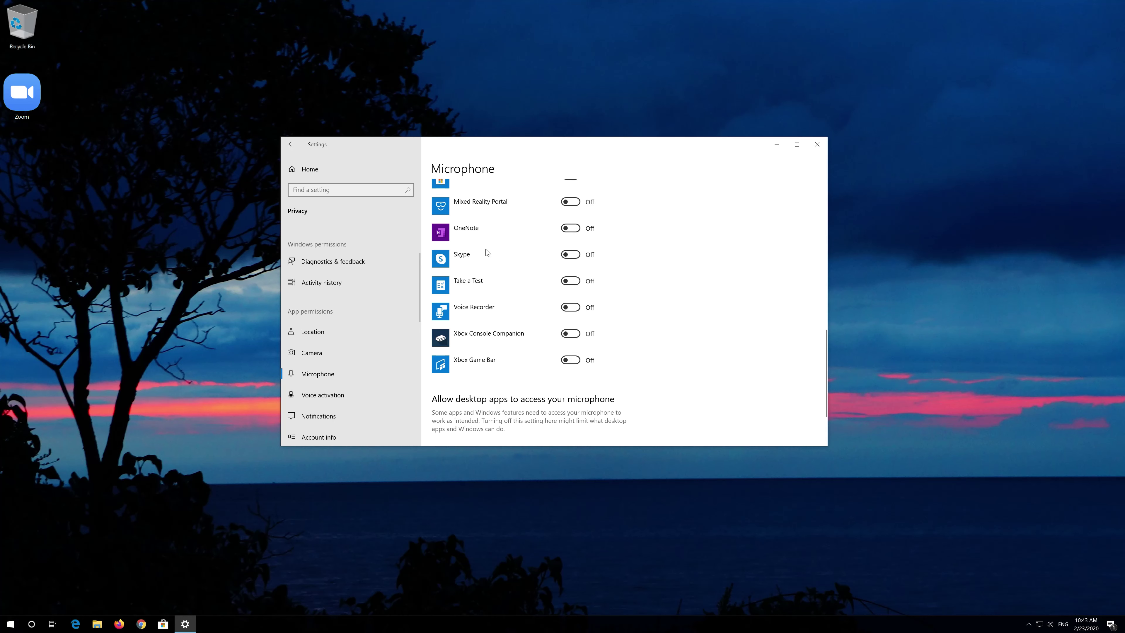
{"action": "left_click", "coordinate": [571, 255]}
{"action": "left_click", "coordinate": [570, 307]}
Allow desktop apps to access the microphone.
{"action": "scroll", "coordinate": [612, 306], "scroll_direction": "down", "scroll_amount": 2}
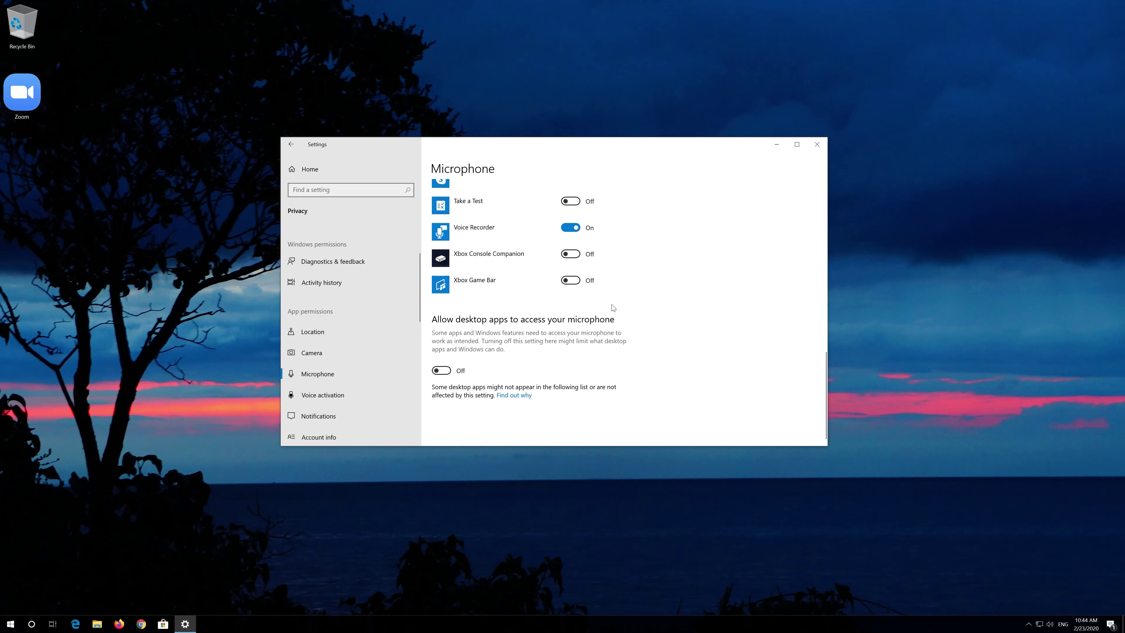
{"action": "scroll", "coordinate": [509, 337], "scroll_direction": "up", "scroll_amount": 1}
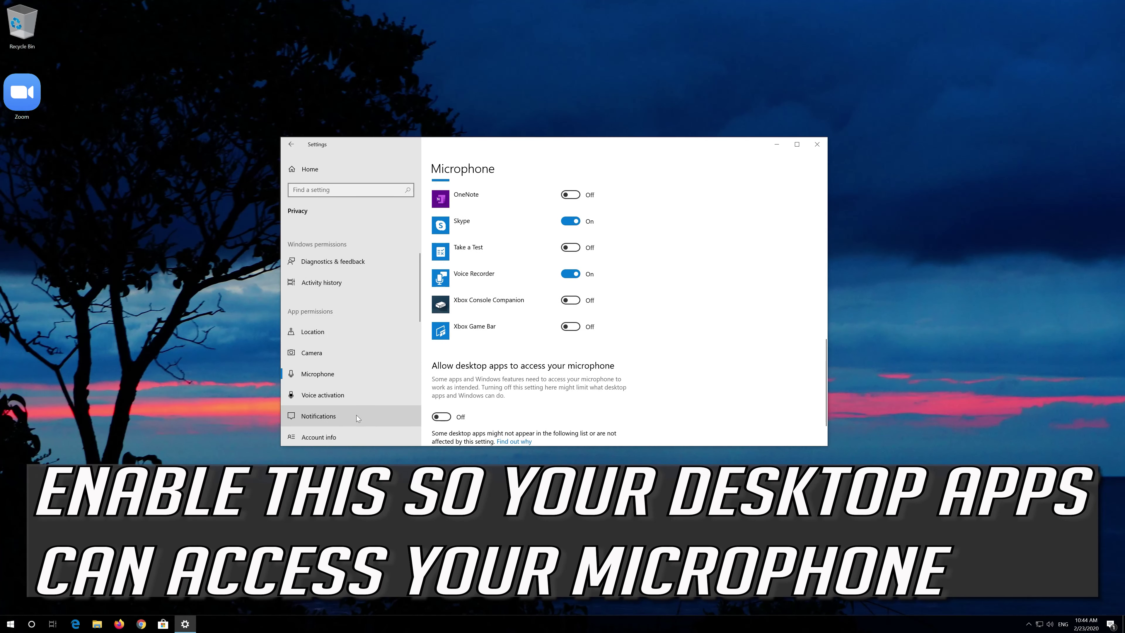
{"action": "left_click", "coordinate": [443, 417]}
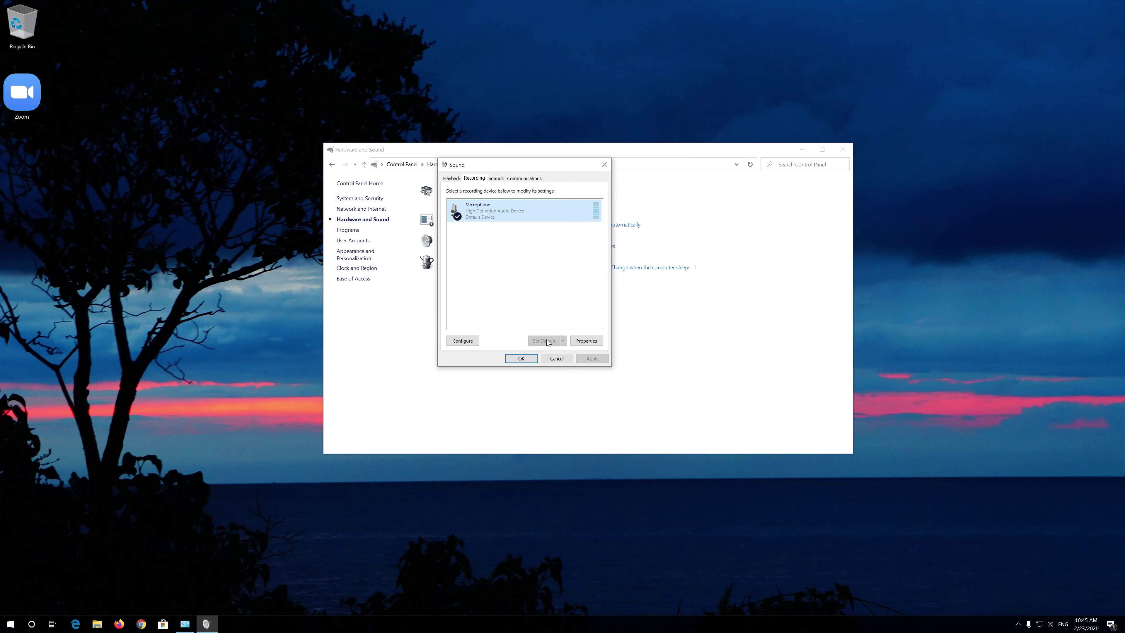
In the Sound settings, set the Microphone recording device's level to 76 and confirm the open dialogs.
{"action": "right_click", "coordinate": [501, 213]}
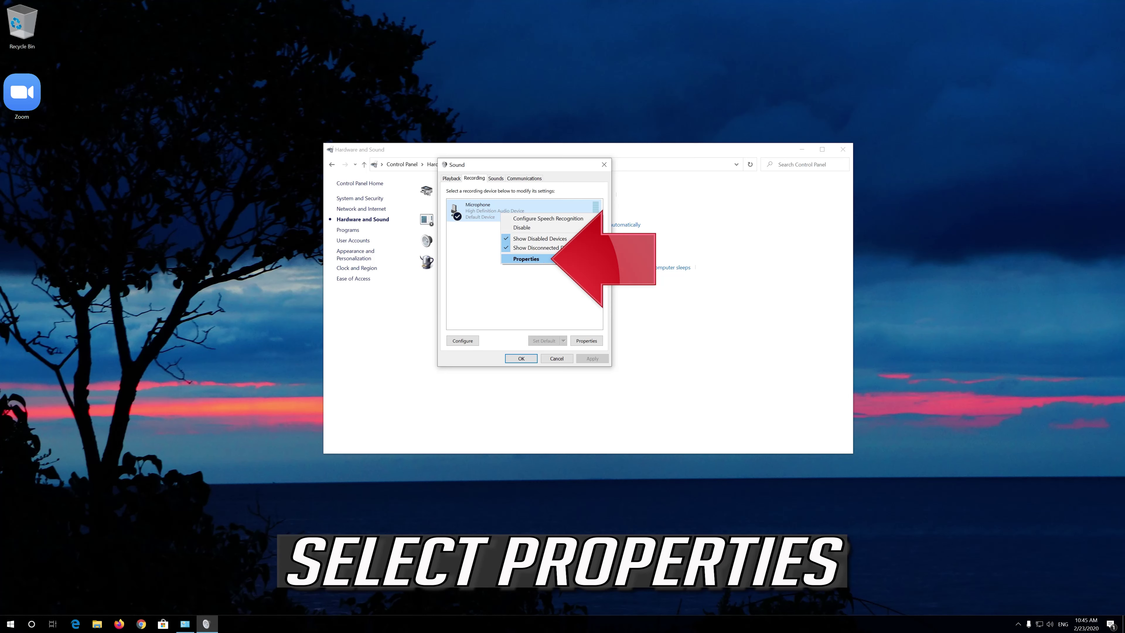
{"action": "left_click", "coordinate": [553, 258]}
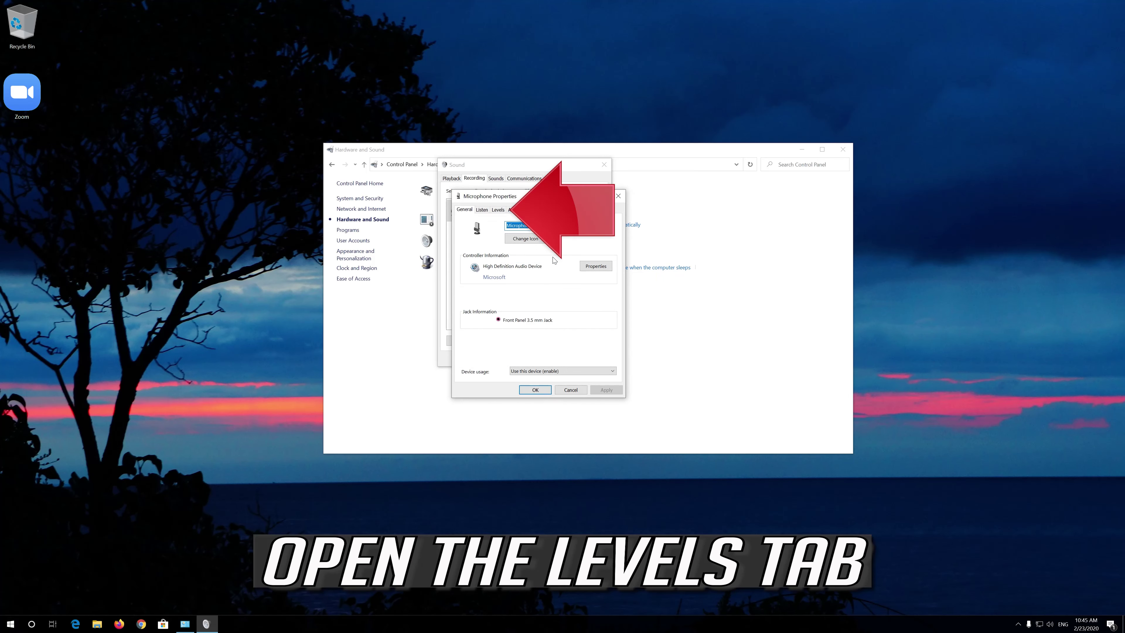
{"action": "left_click", "coordinate": [497, 211]}
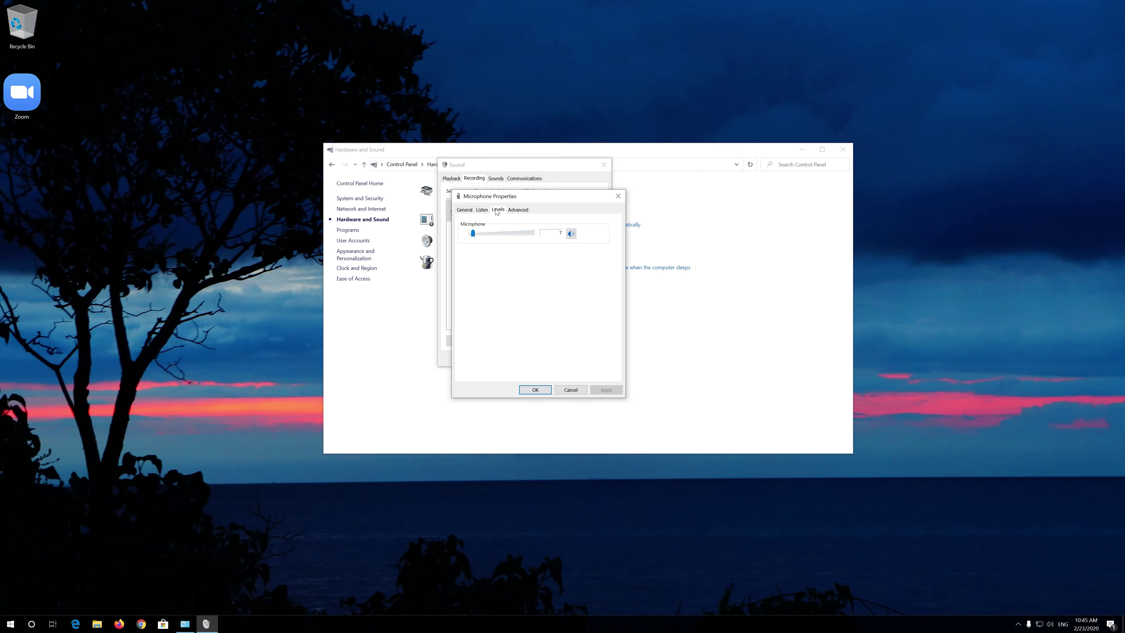
{"action": "left_click_drag", "start_coordinate": [475, 237], "coordinate": [521, 238]}
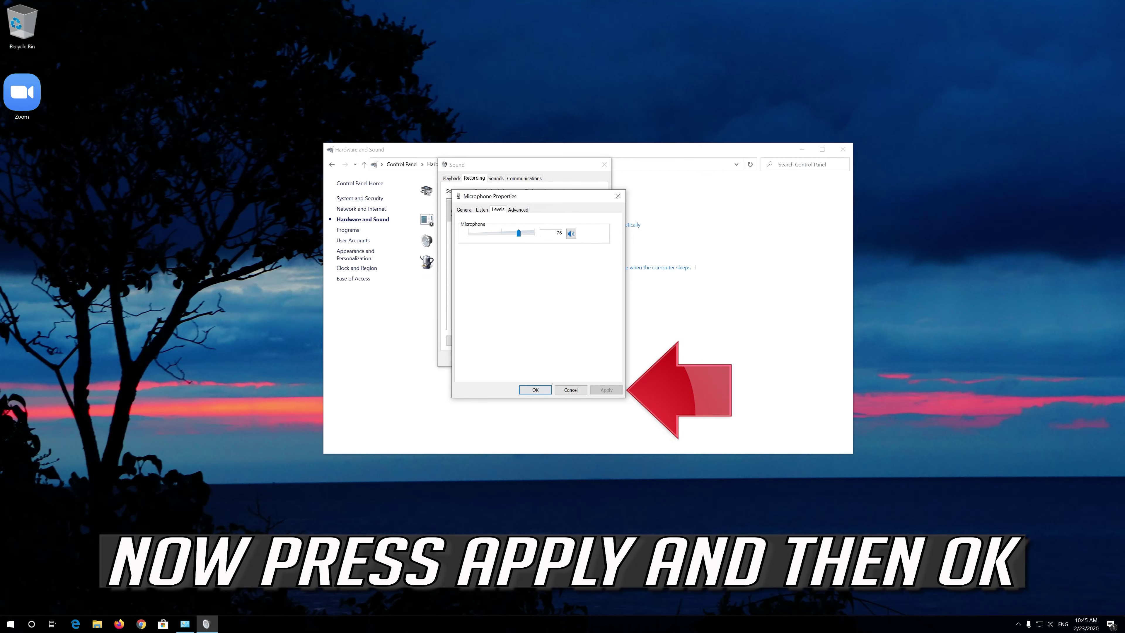
{"action": "left_click", "coordinate": [525, 391]}
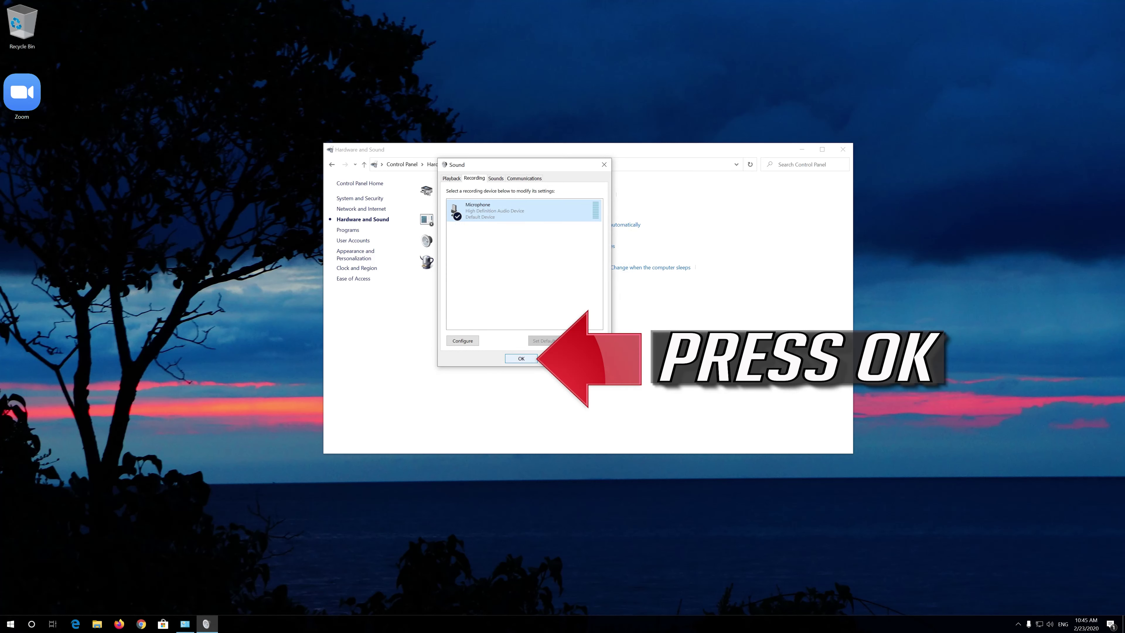
{"action": "left_click", "coordinate": [515, 362]}
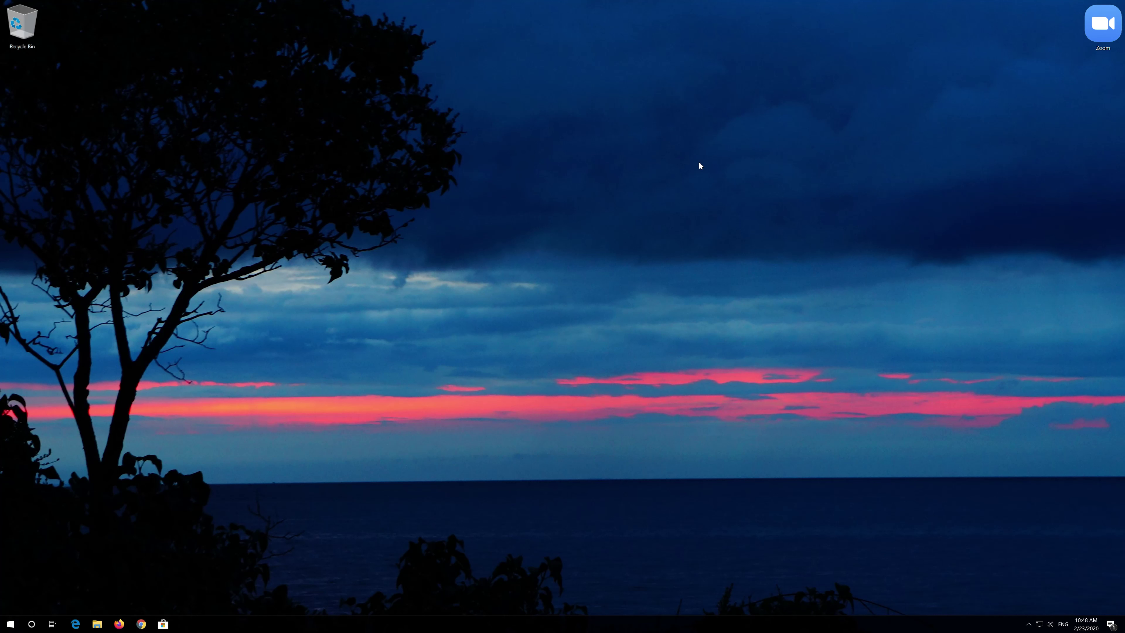
Open Device Manager and expand the Audio inputs and outputs category.
{"action": "key", "text": "super"}
{"action": "type", "text": "device manager"}
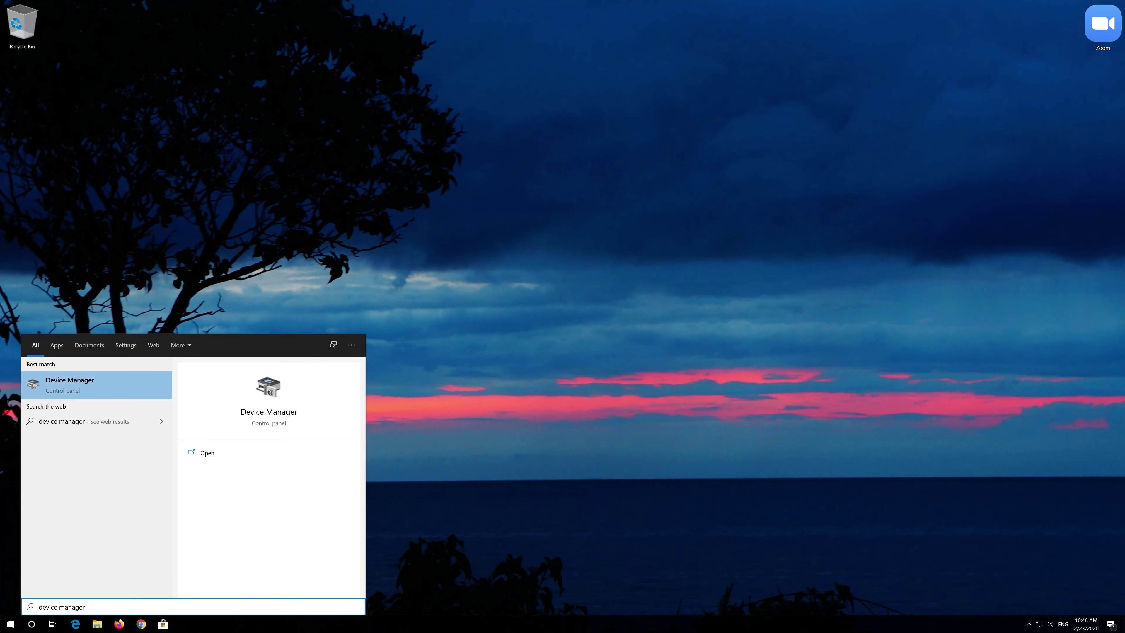
{"action": "left_click", "coordinate": [86, 382]}
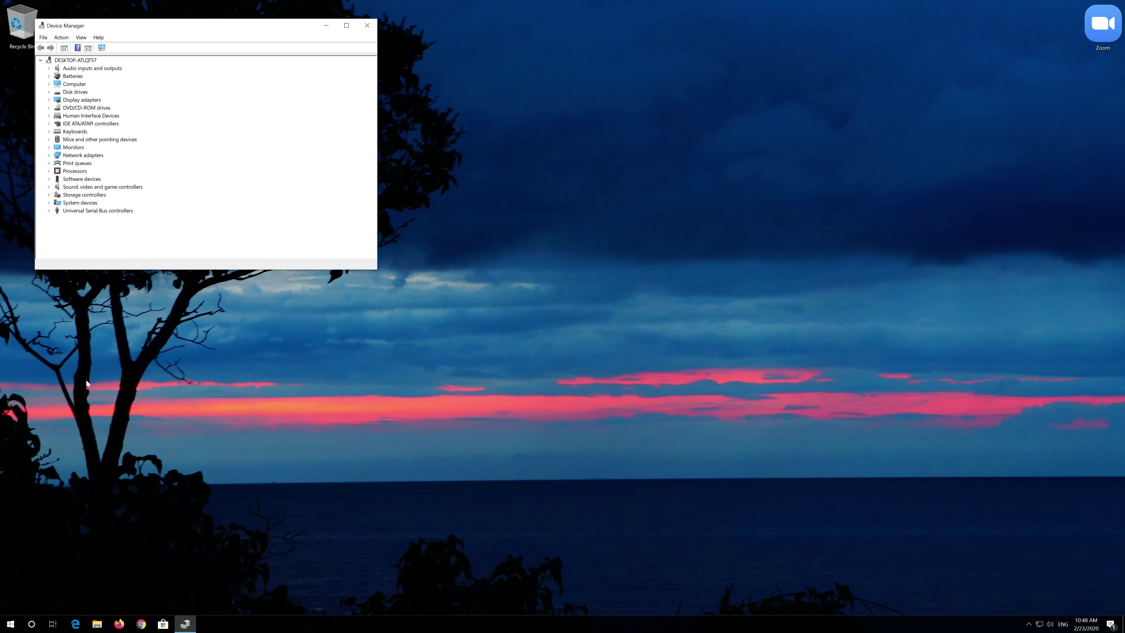
{"action": "left_click_drag", "start_coordinate": [192, 32], "coordinate": [551, 161]}
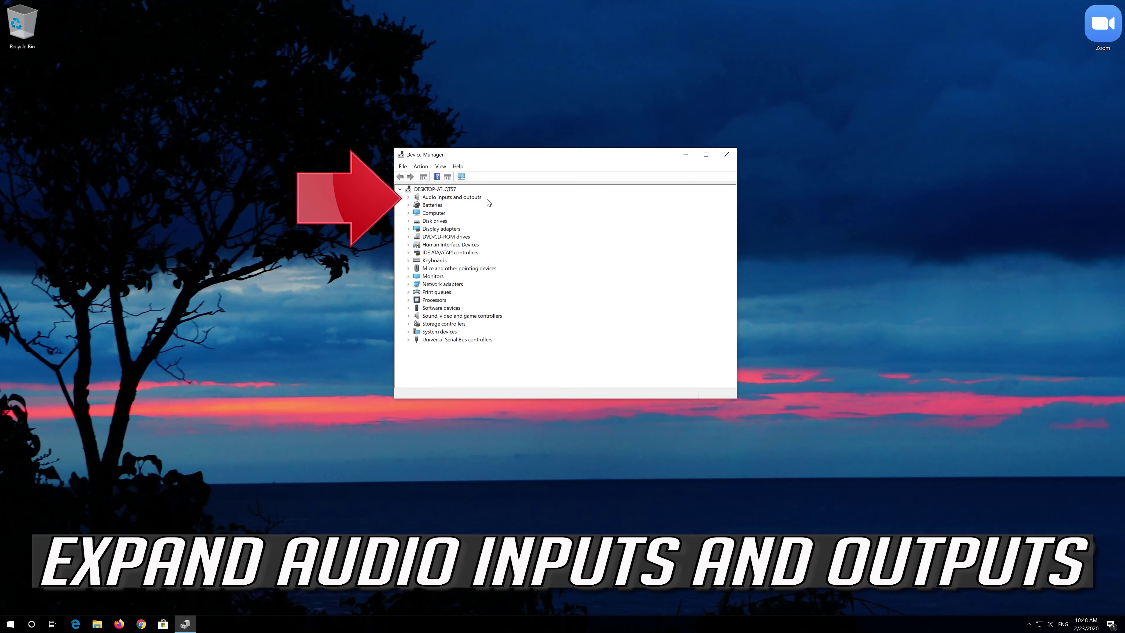
{"action": "left_click", "coordinate": [409, 197]}
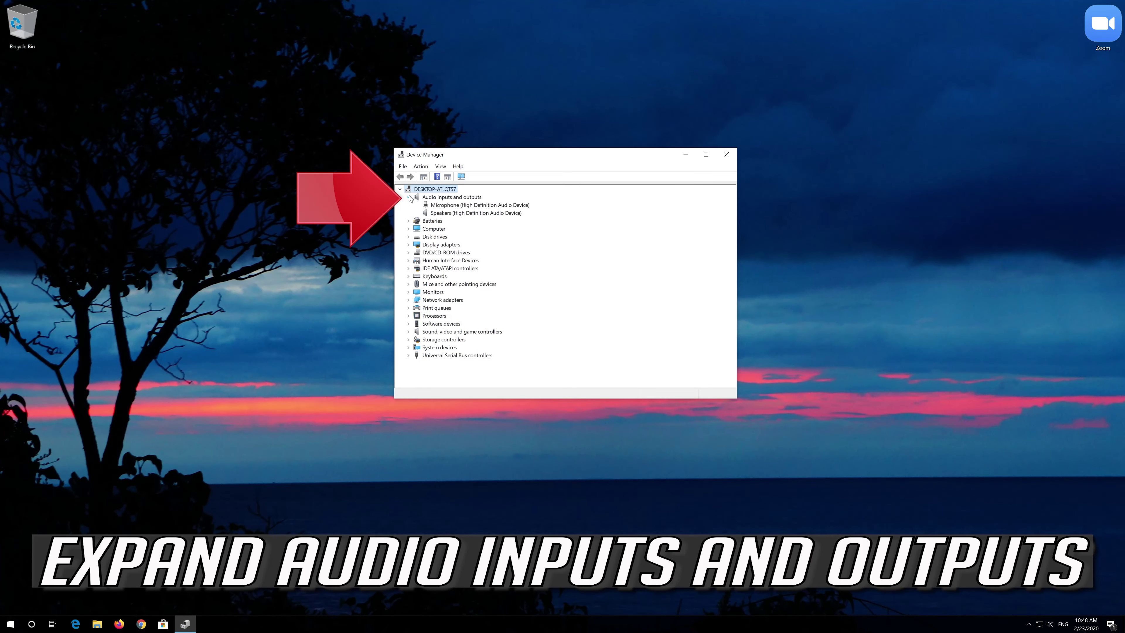
Uninstall the Microphone (High Definition Audio Device) through the driver options in its properties.
{"action": "left_click", "coordinate": [461, 205]}
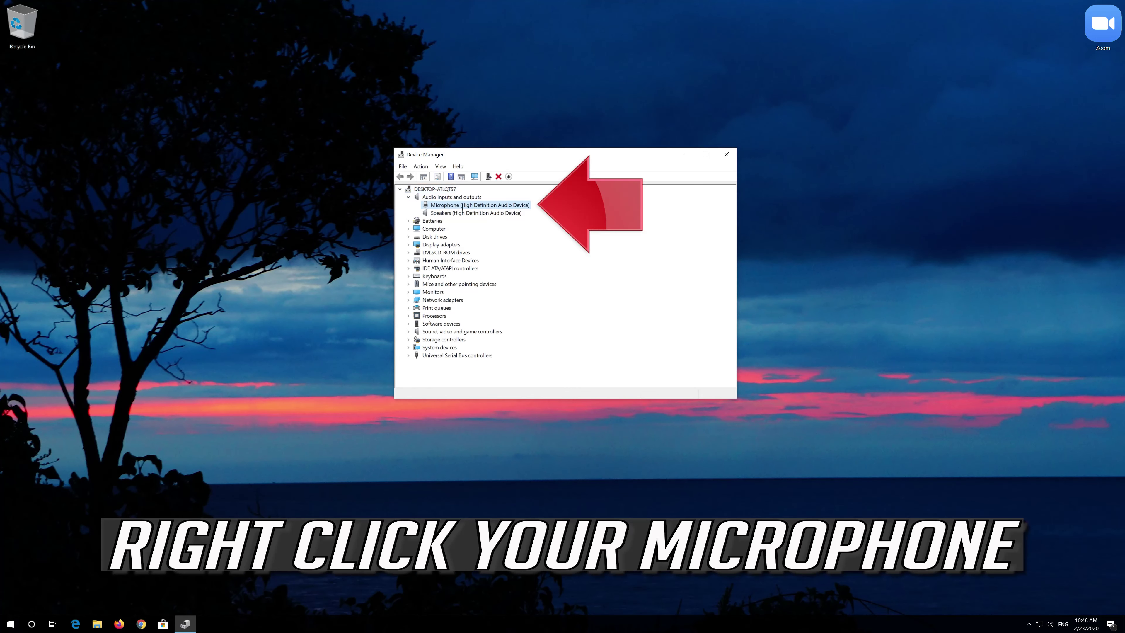
{"action": "right_click", "coordinate": [492, 208]}
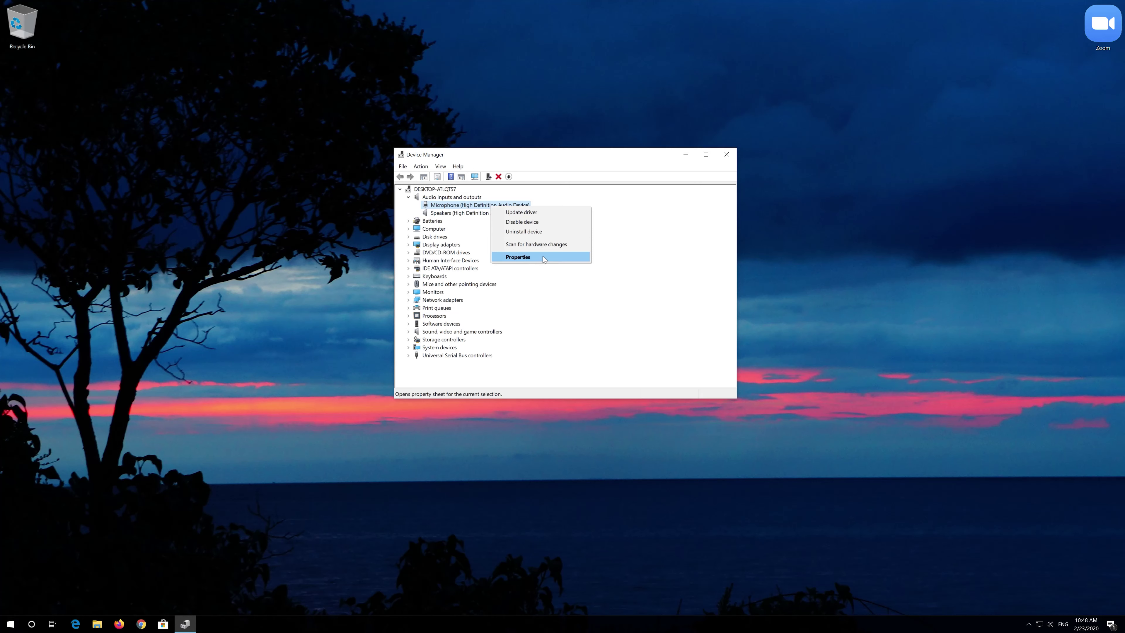
{"action": "left_click", "coordinate": [544, 257]}
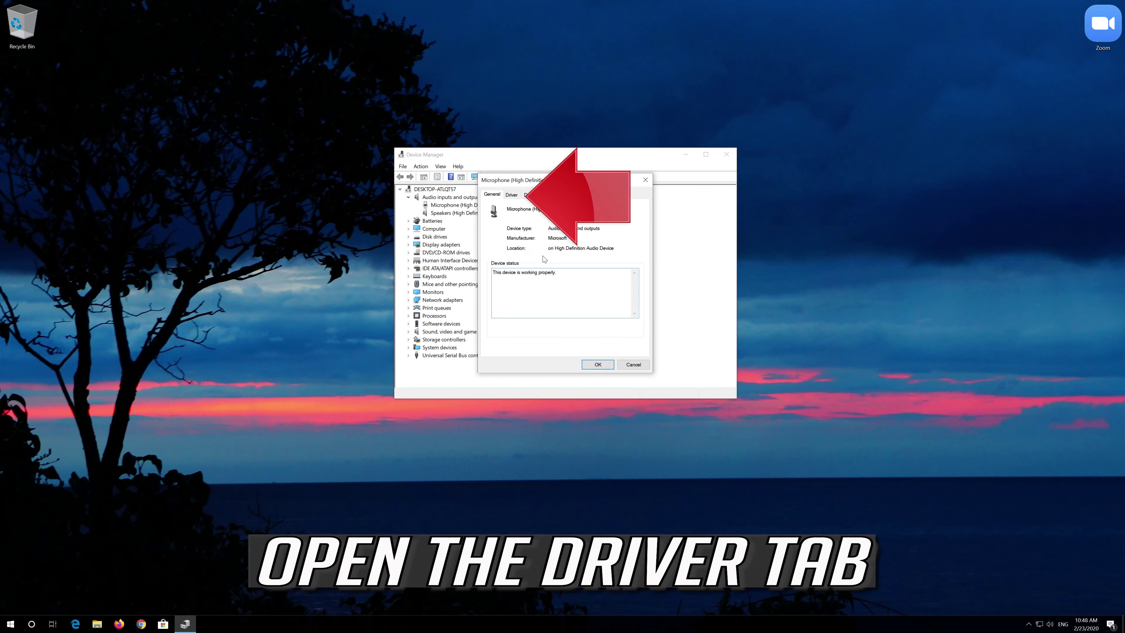
{"action": "left_click", "coordinate": [513, 196]}
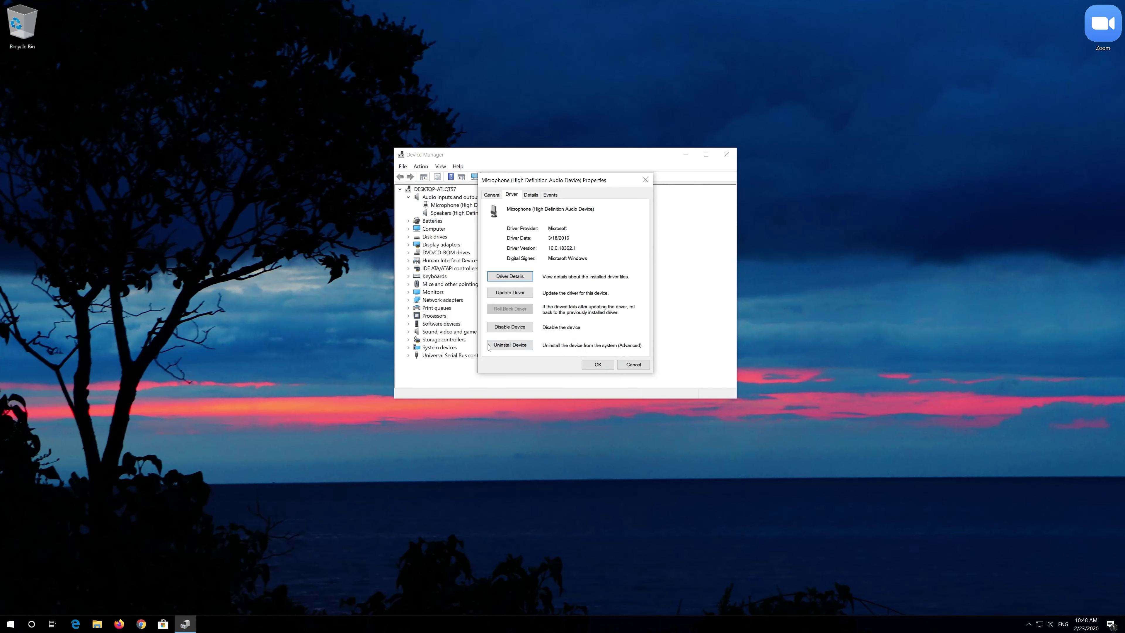
{"action": "left_click", "coordinate": [503, 345]}
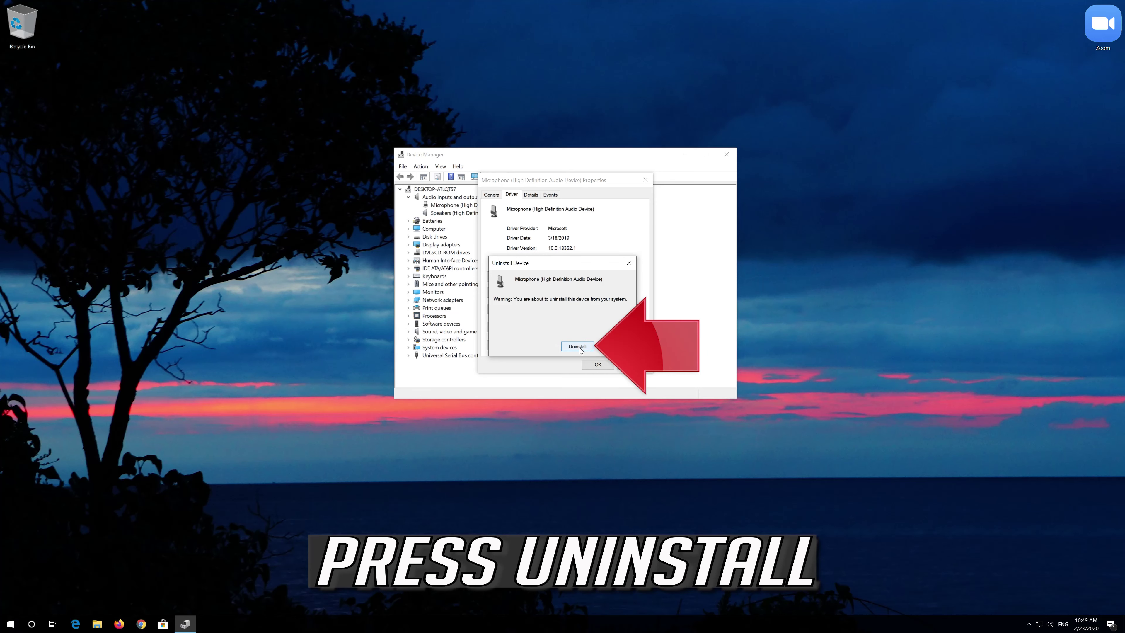
{"action": "left_click", "coordinate": [580, 348]}
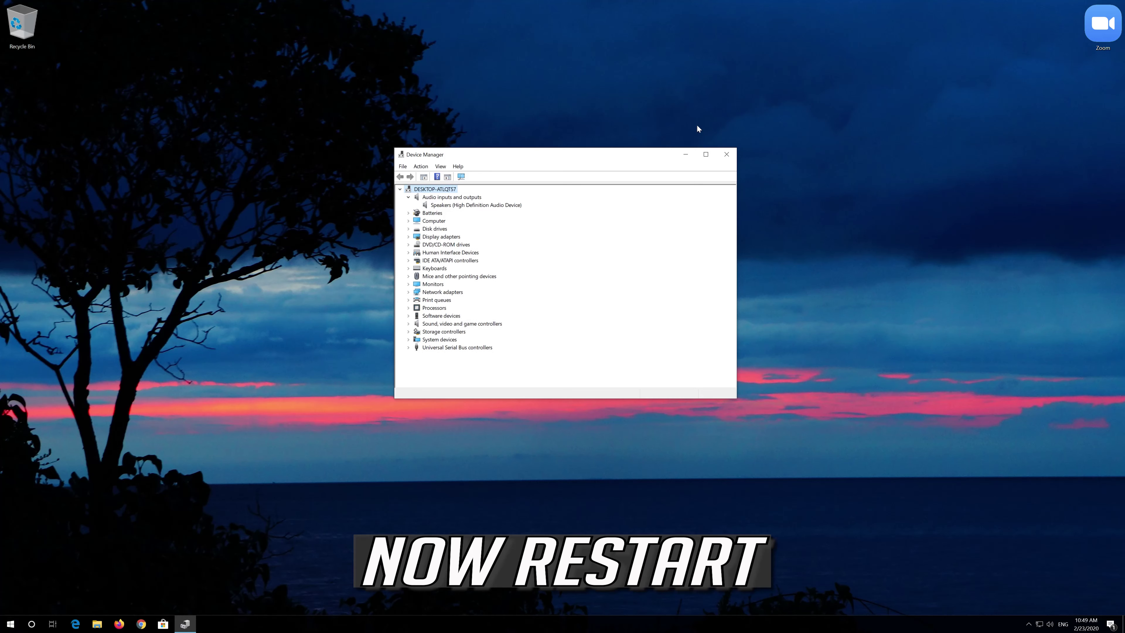
Close Device Manager and restart the computer.
{"action": "left_click", "coordinate": [727, 154]}
{"action": "left_click", "coordinate": [11, 624]}
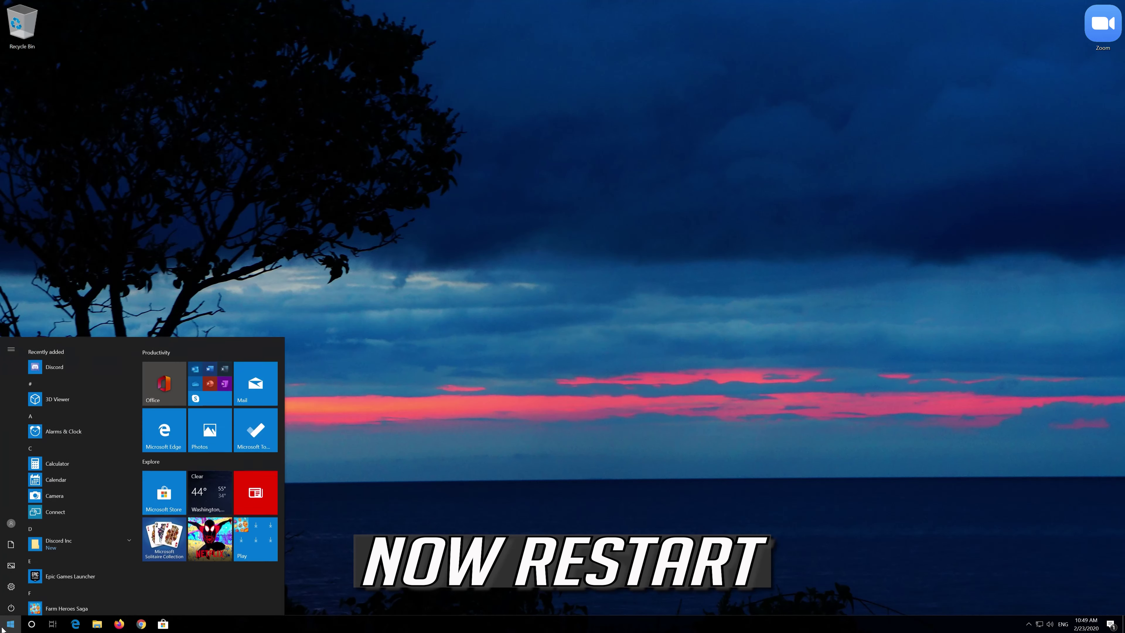
{"action": "left_click", "coordinate": [11, 605]}
{"action": "left_click", "coordinate": [40, 582]}
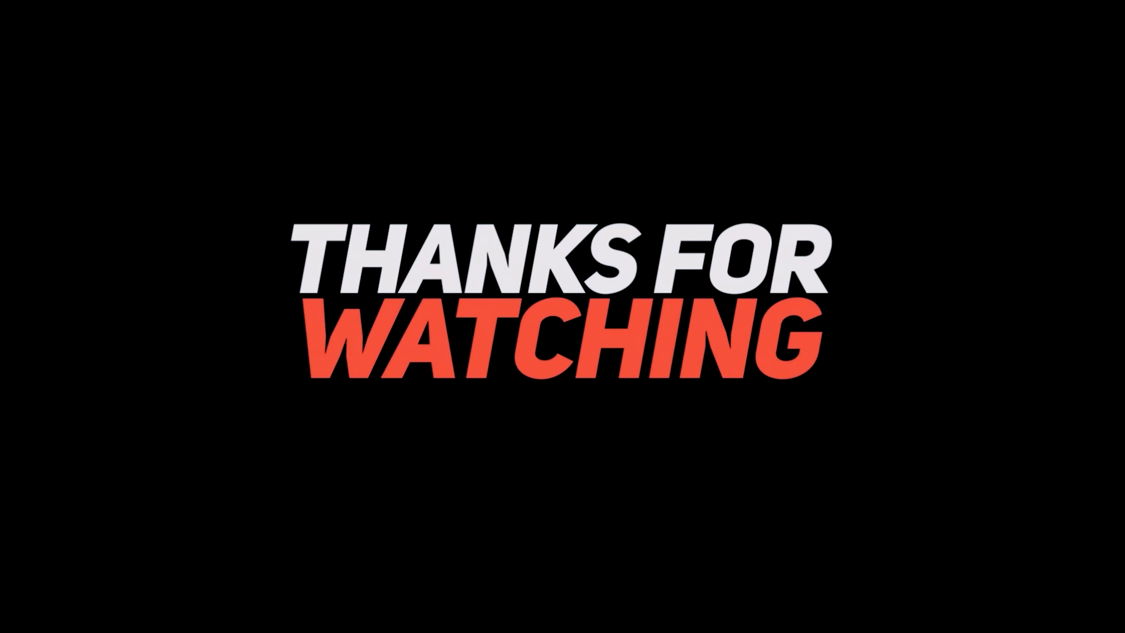